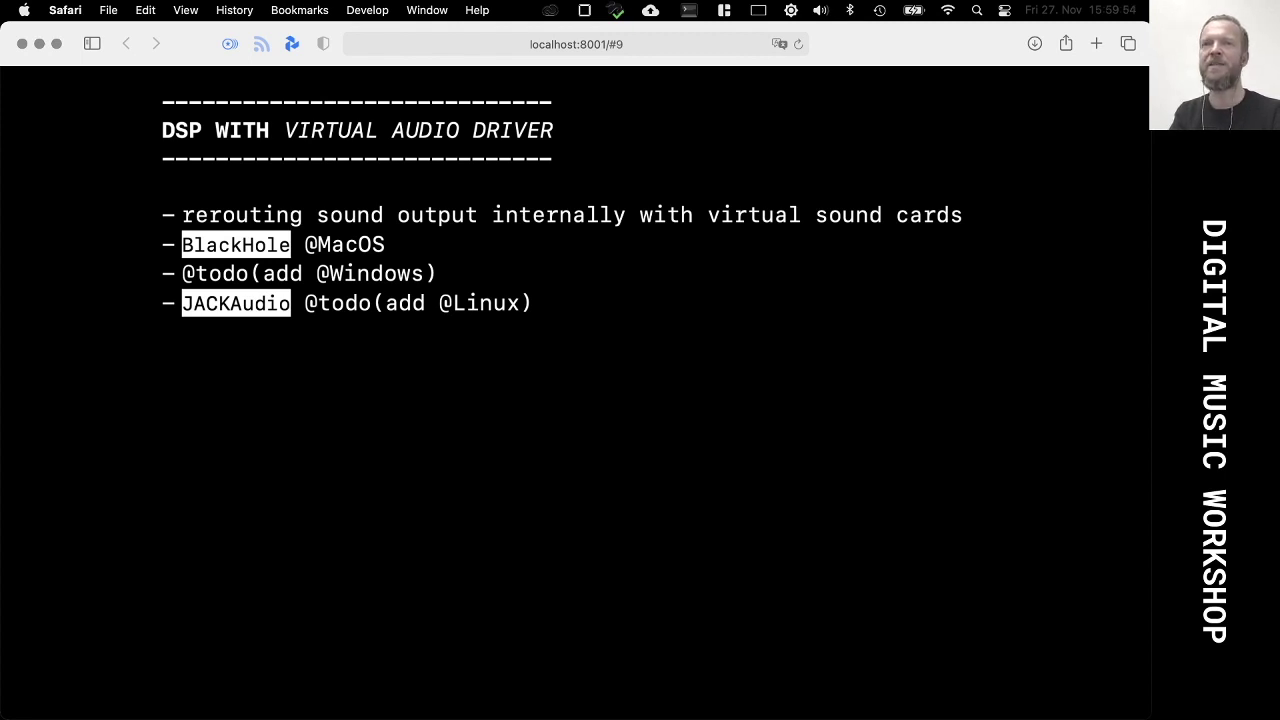
Step: Advance the slideshow to slide 10, 'Interfacing Applications'
{"action": "key", "text": "Right"}
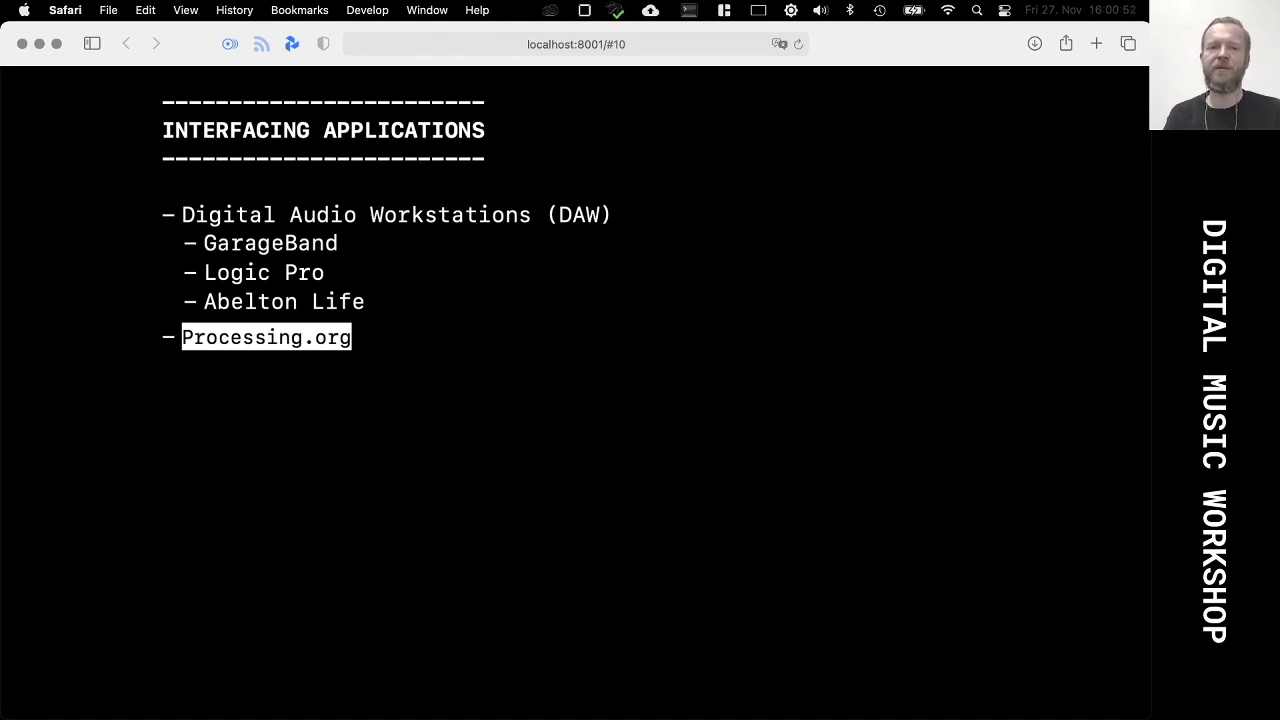
Step: Advance the slideshow to slide 11, 'TON', describing the generative music framework
{"action": "key", "text": "Right"}
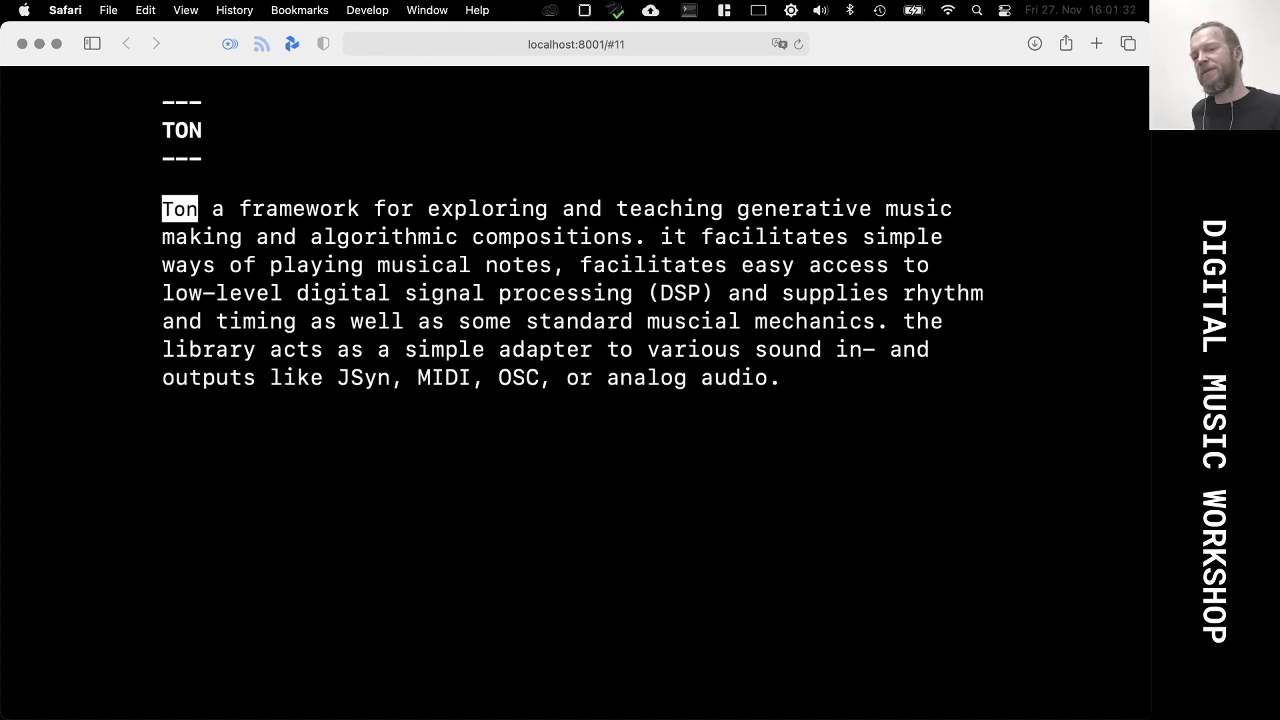
Step: Advance the slideshow to slide 12, 'TON / MIDI', on virtual MIDI setup
{"action": "key", "text": "Right"}
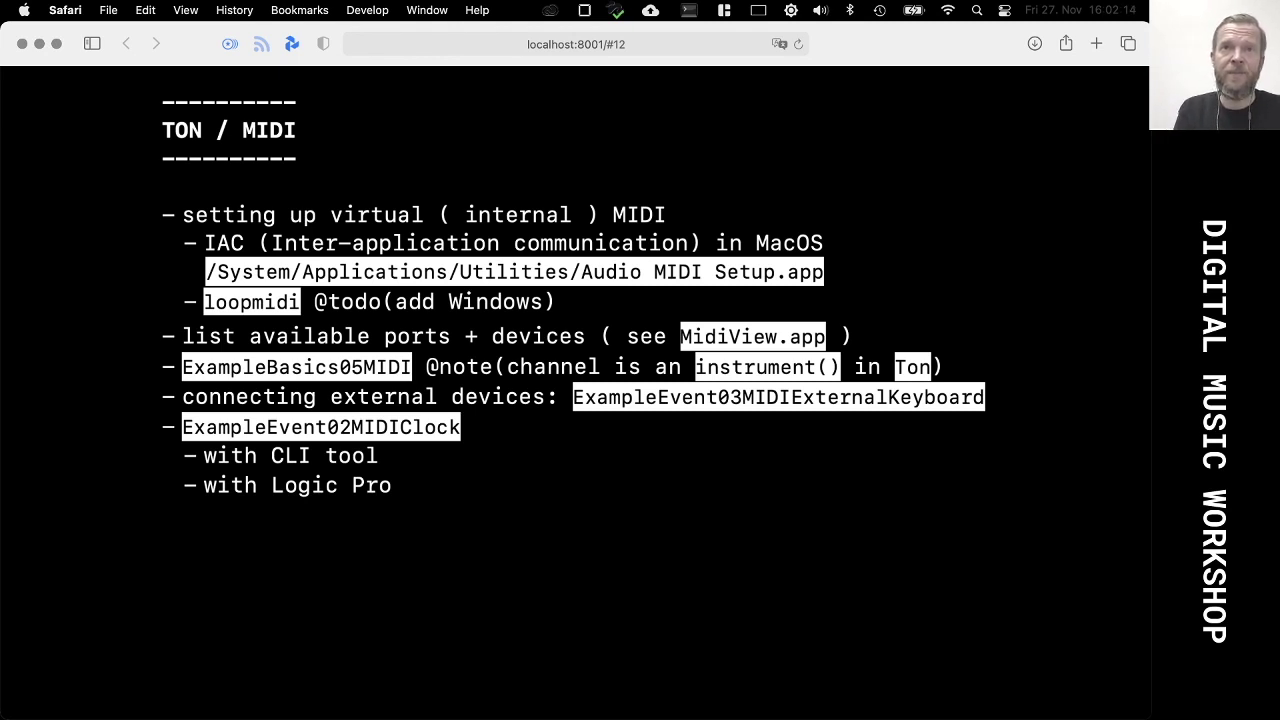
Step: Reposition, widen and zoom the MIDI Studio window showing IAC Driver, UR22mkII, KeyStep 37 and iPhone
{"action": "left_click_drag", "start_coordinate": [488, 146], "coordinate": [608, 154]}
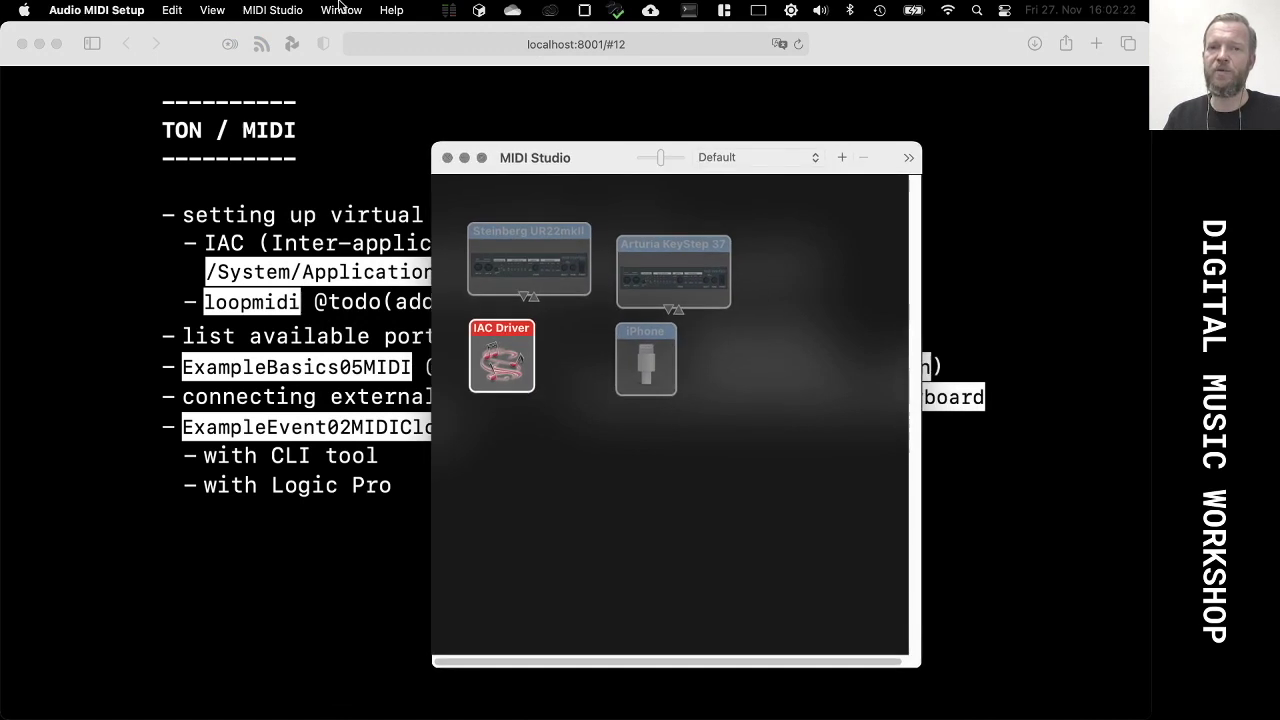
{"action": "left_click_drag", "start_coordinate": [590, 158], "coordinate": [439, 137]}
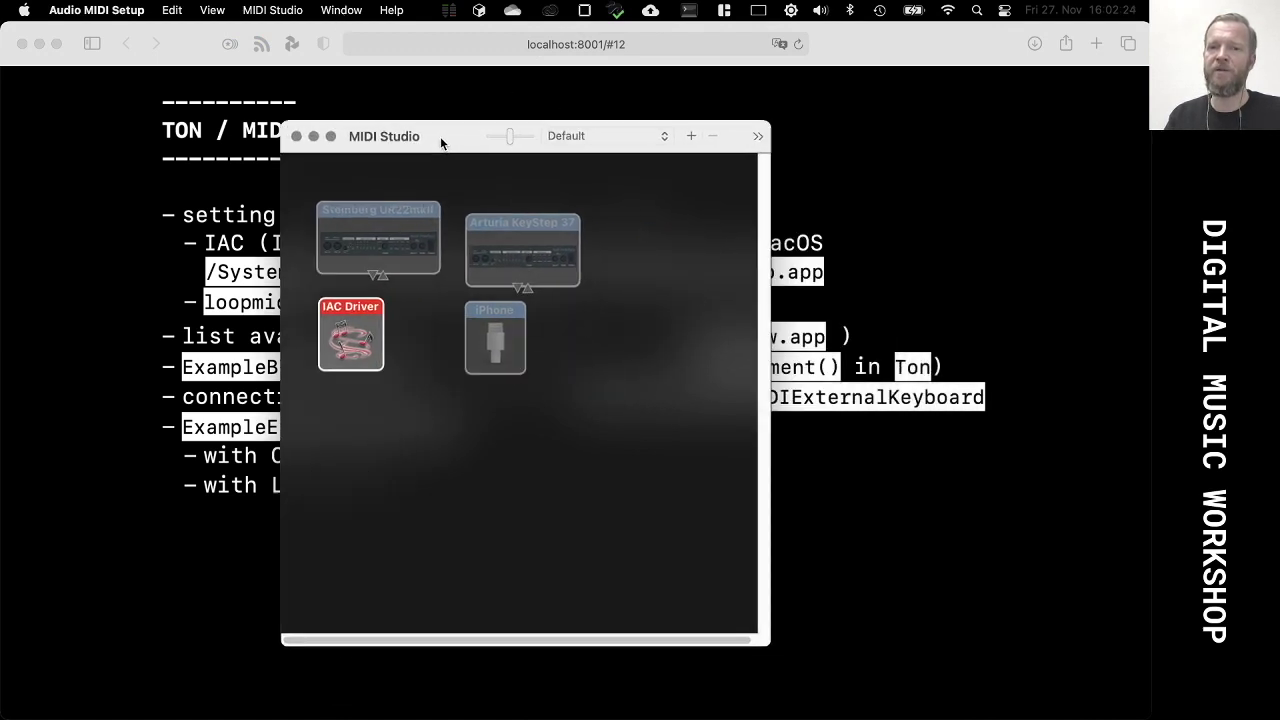
{"action": "left_click_drag", "start_coordinate": [762, 640], "coordinate": [967, 629]}
{"action": "left_click", "coordinate": [352, 14]}
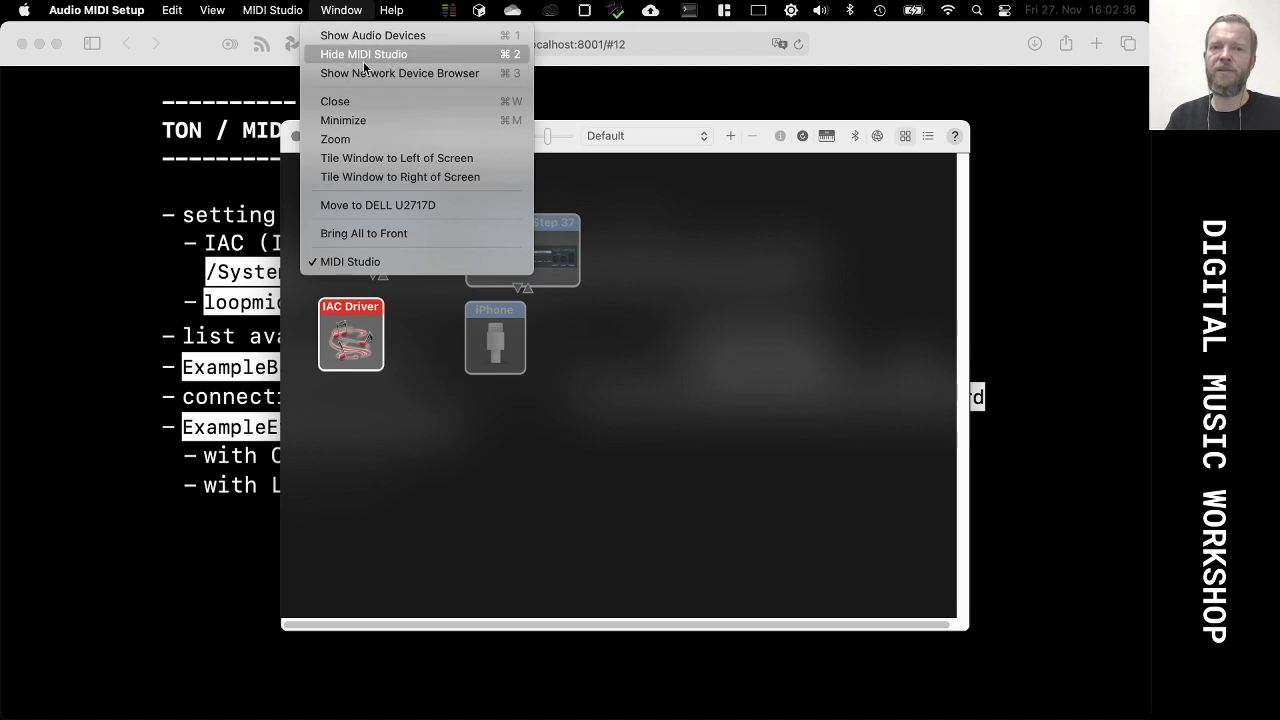
{"action": "left_click", "coordinate": [622, 276]}
{"action": "left_click_drag", "start_coordinate": [785, 128], "coordinate": [820, 479]}
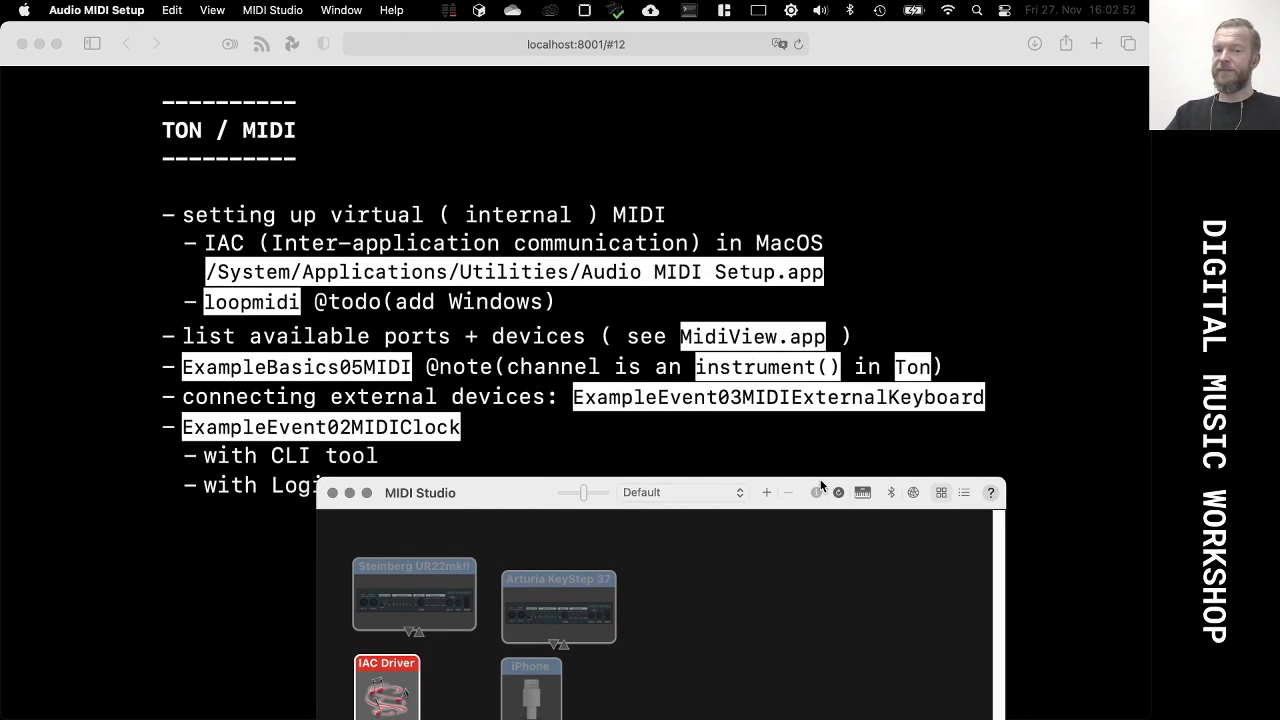
{"action": "left_click_drag", "start_coordinate": [820, 479], "coordinate": [859, 205]}
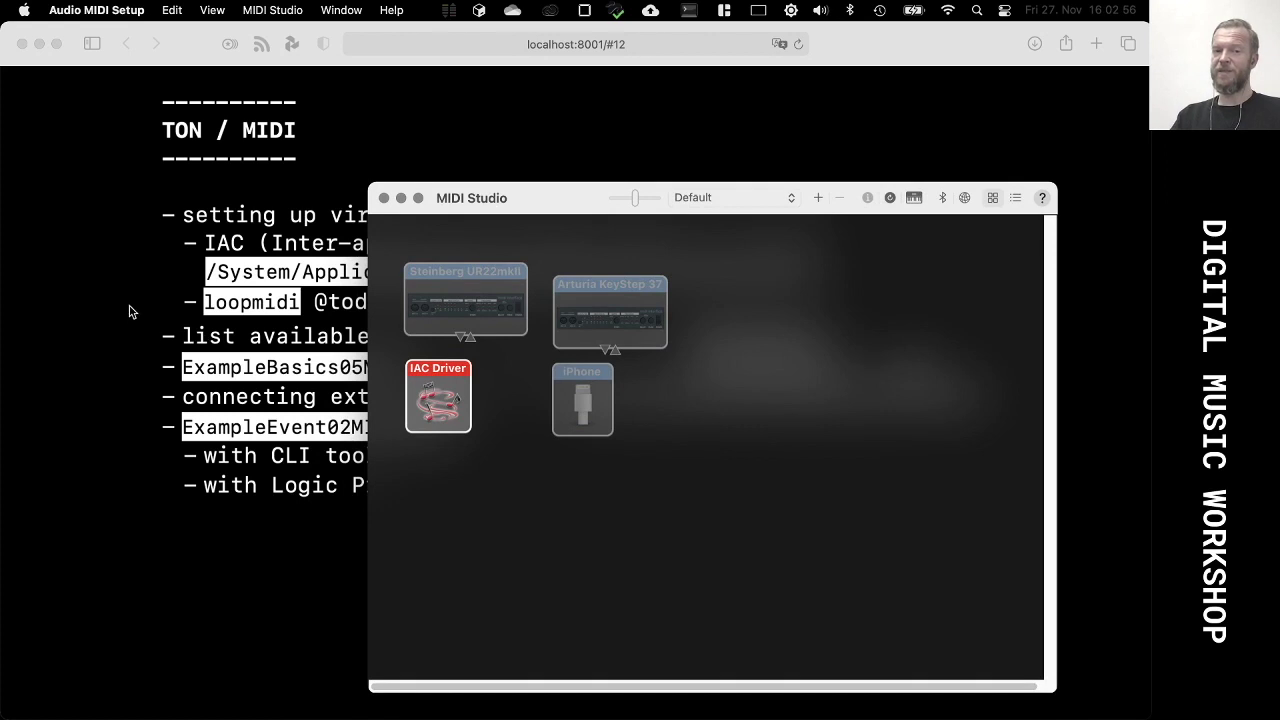
{"action": "left_click_drag", "start_coordinate": [569, 206], "coordinate": [517, 158]}
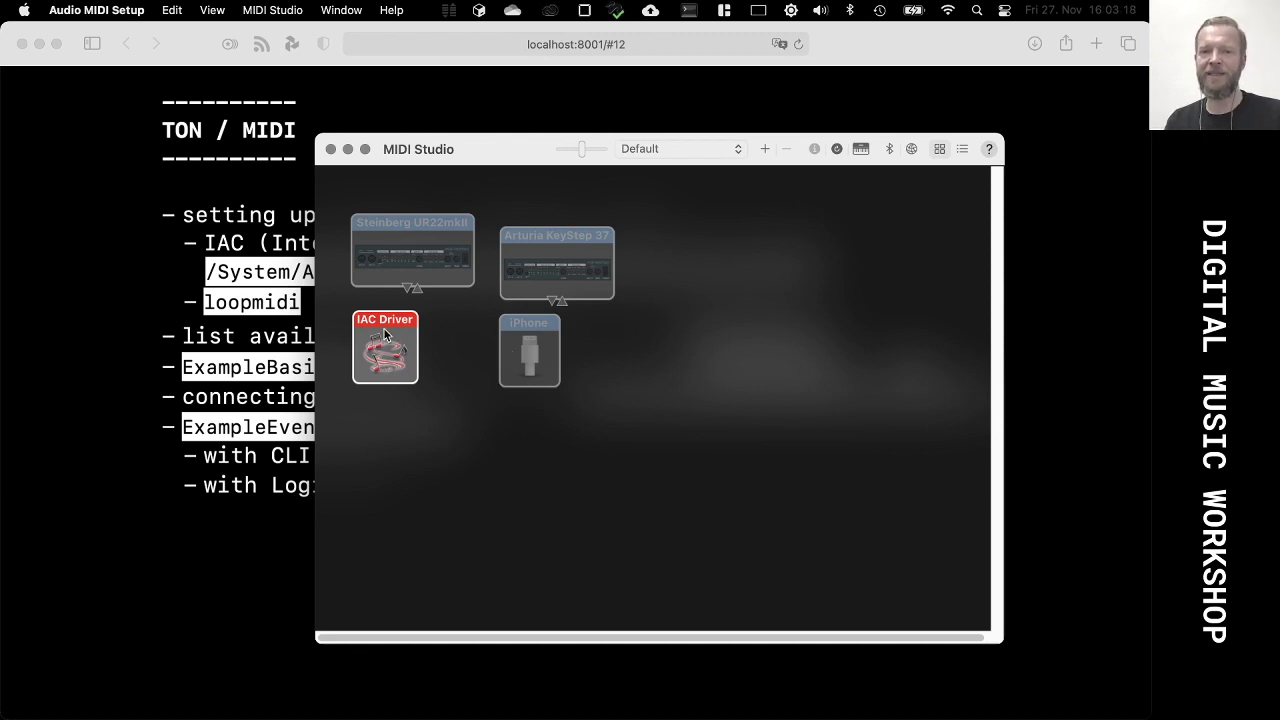
{"action": "left_click_drag", "start_coordinate": [507, 157], "coordinate": [524, 433]}
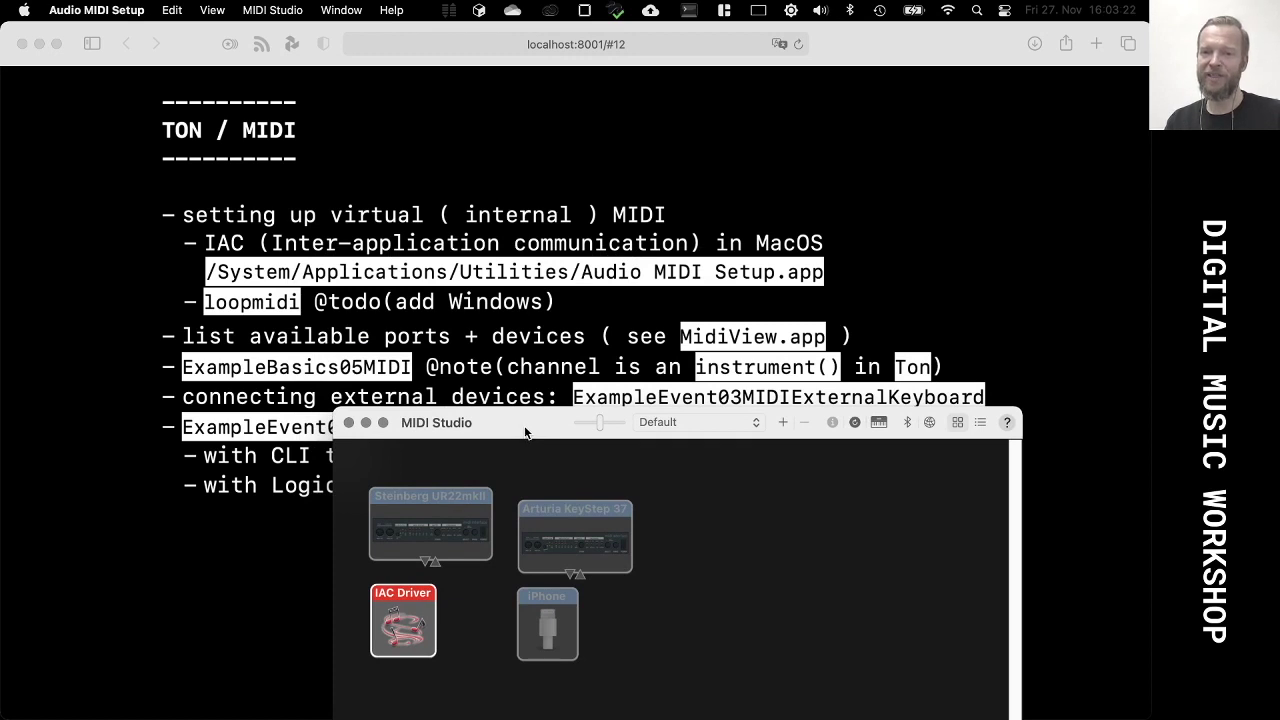
{"action": "double_click", "coordinate": [525, 430]}
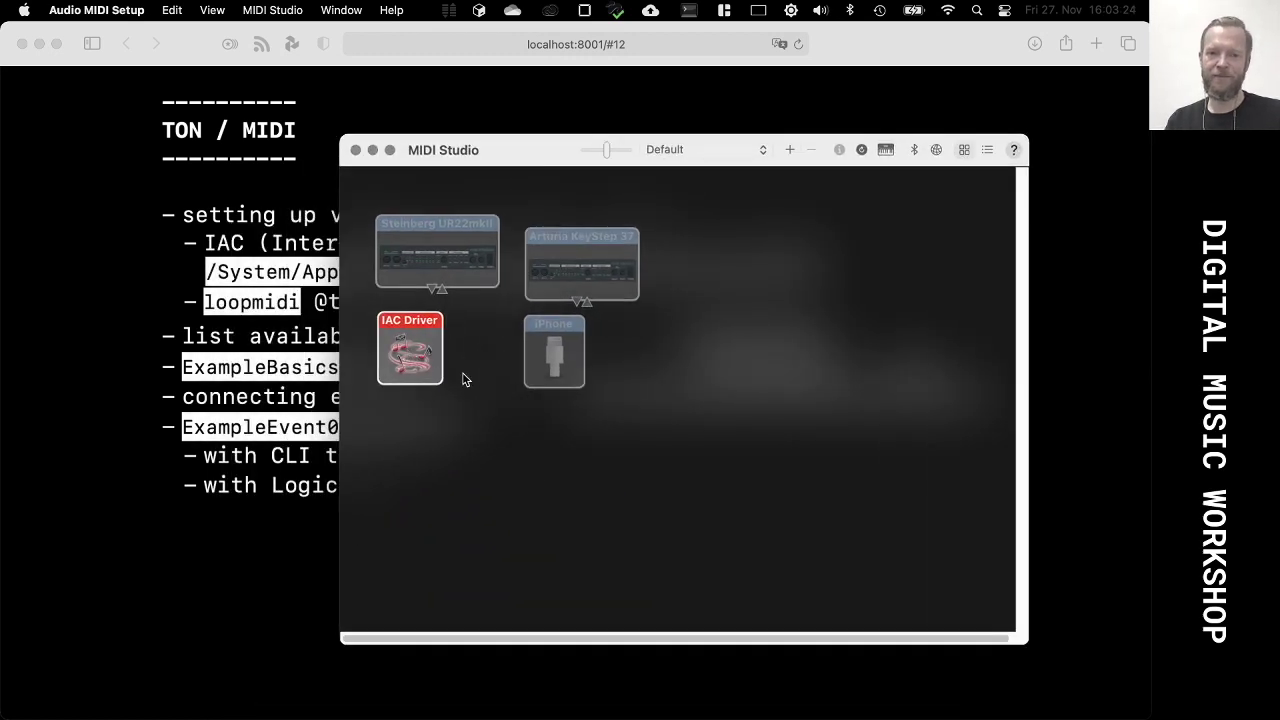
Step: Open the IAC Driver properties and select its Bus 1 port
{"action": "double_click", "coordinate": [434, 336]}
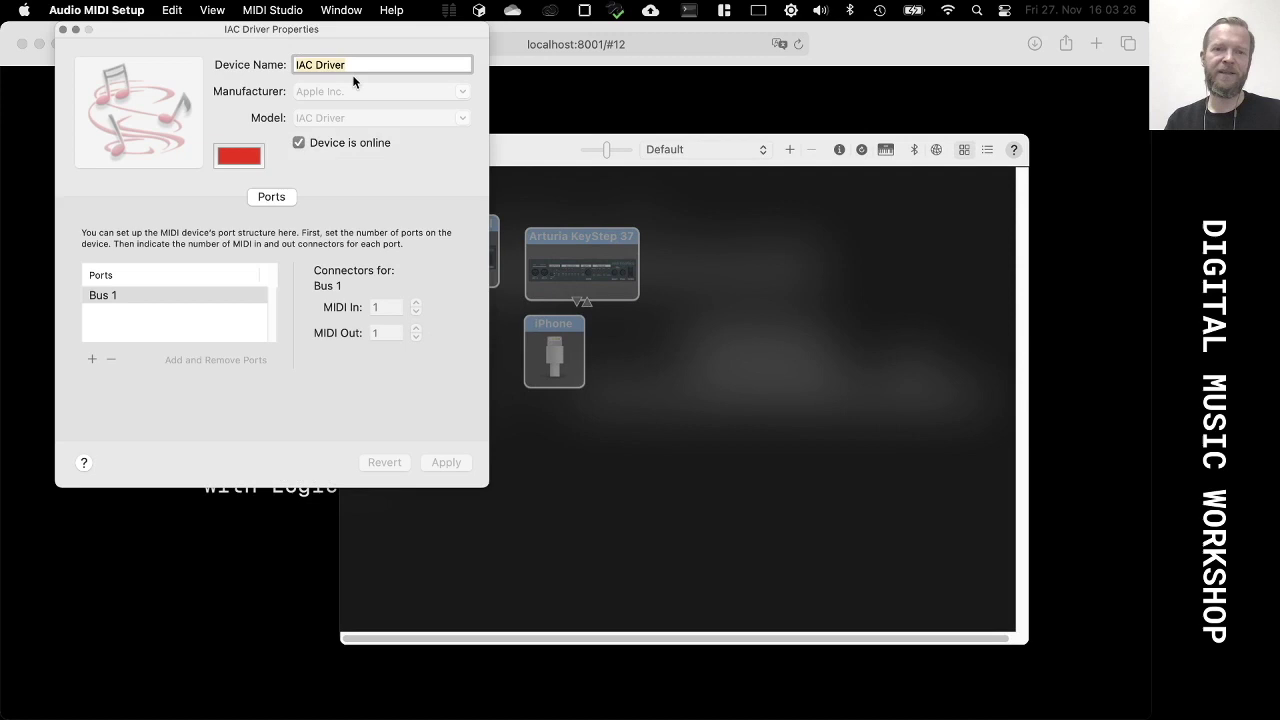
{"action": "left_click_drag", "start_coordinate": [351, 35], "coordinate": [454, 203]}
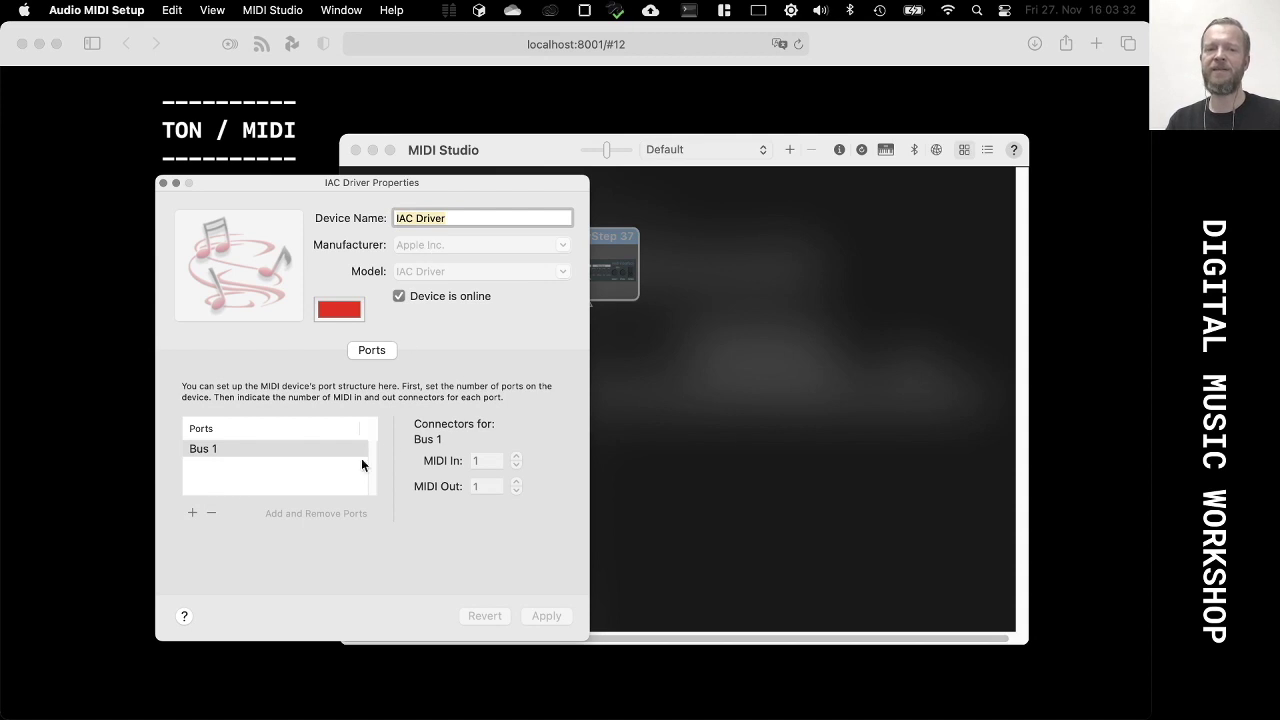
{"action": "left_click", "coordinate": [205, 449]}
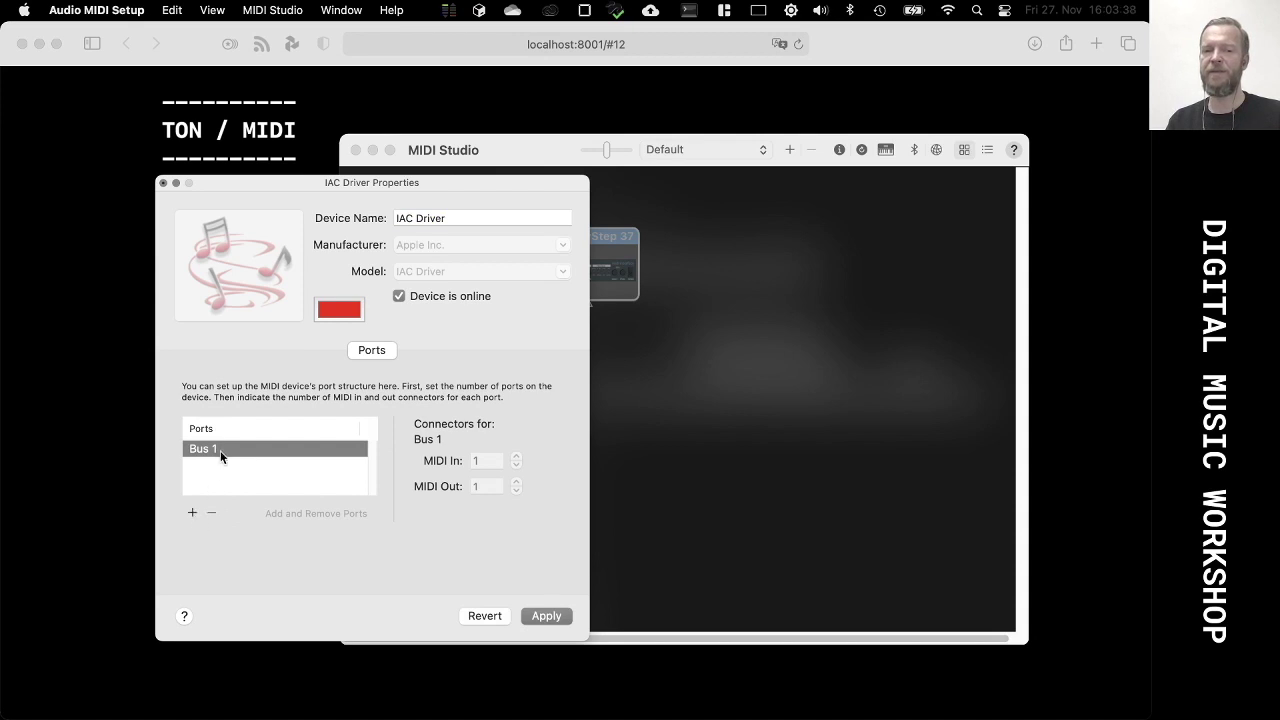
{"action": "key", "text": "super+q"}
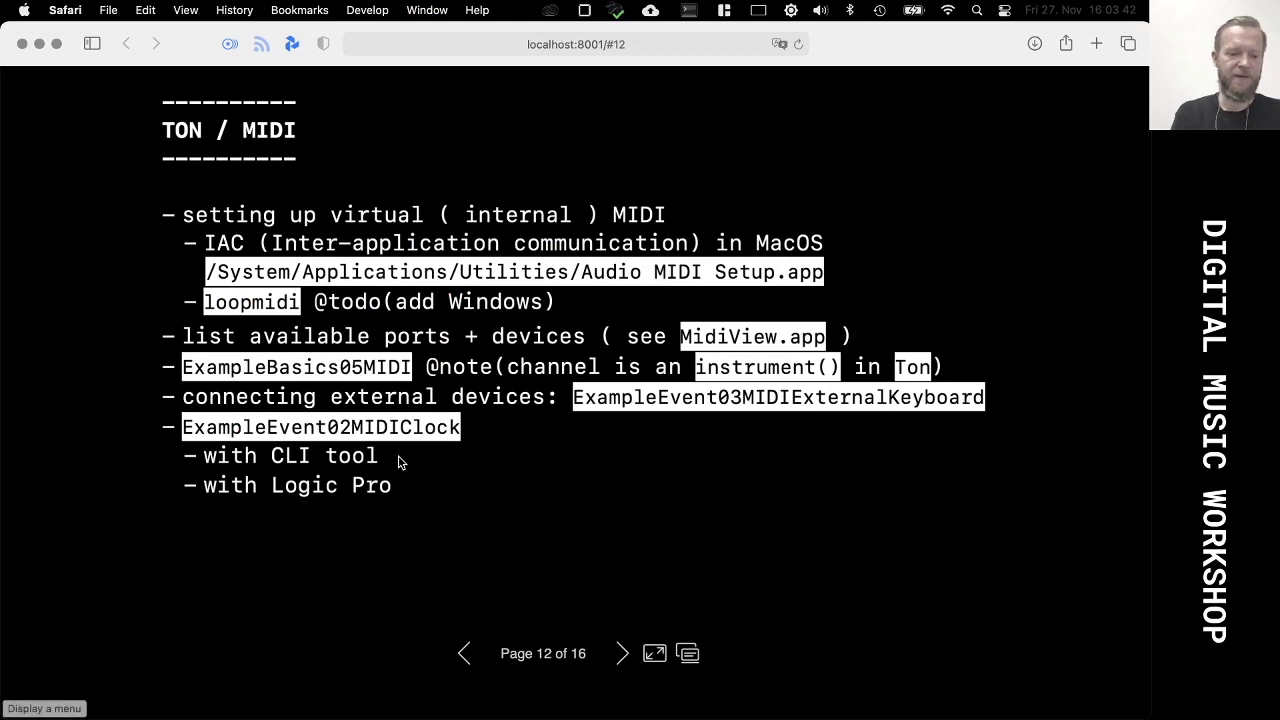
{"action": "key", "text": "super+Tab"}
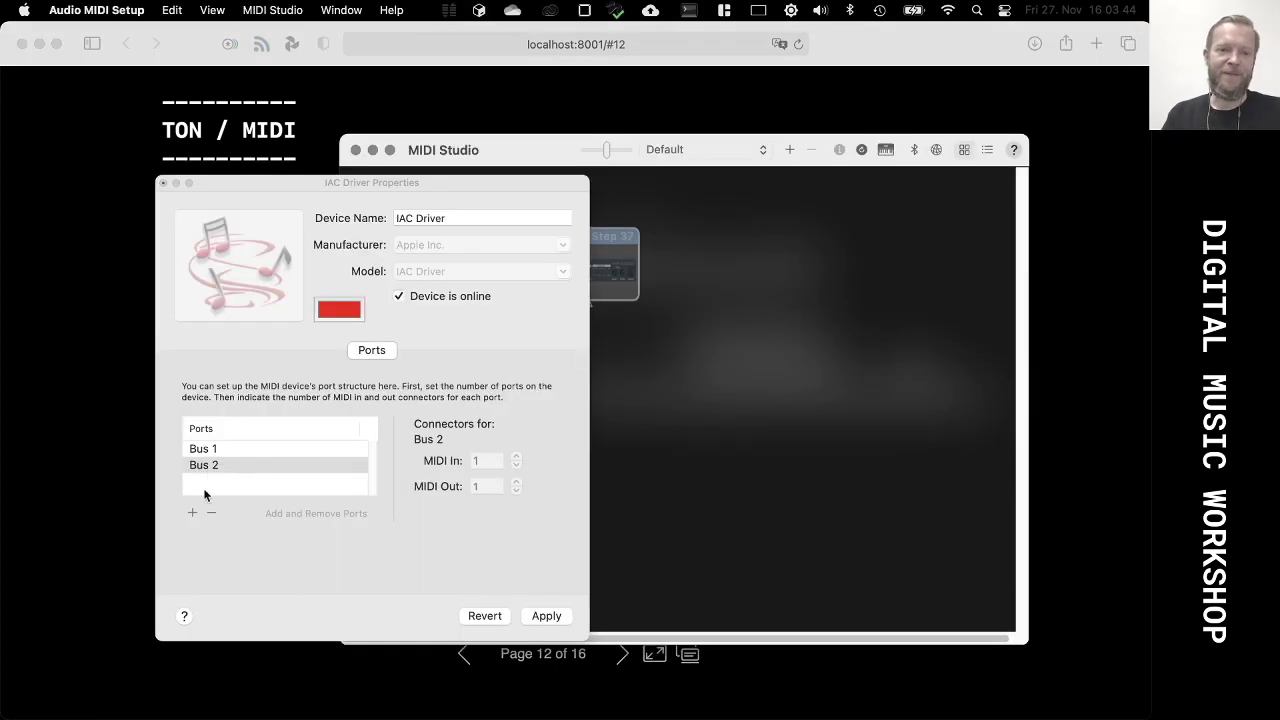
Step: Keep 'Device is online' checked, apply the Bus 1 port settings, and close the properties
{"action": "left_click", "coordinate": [228, 466]}
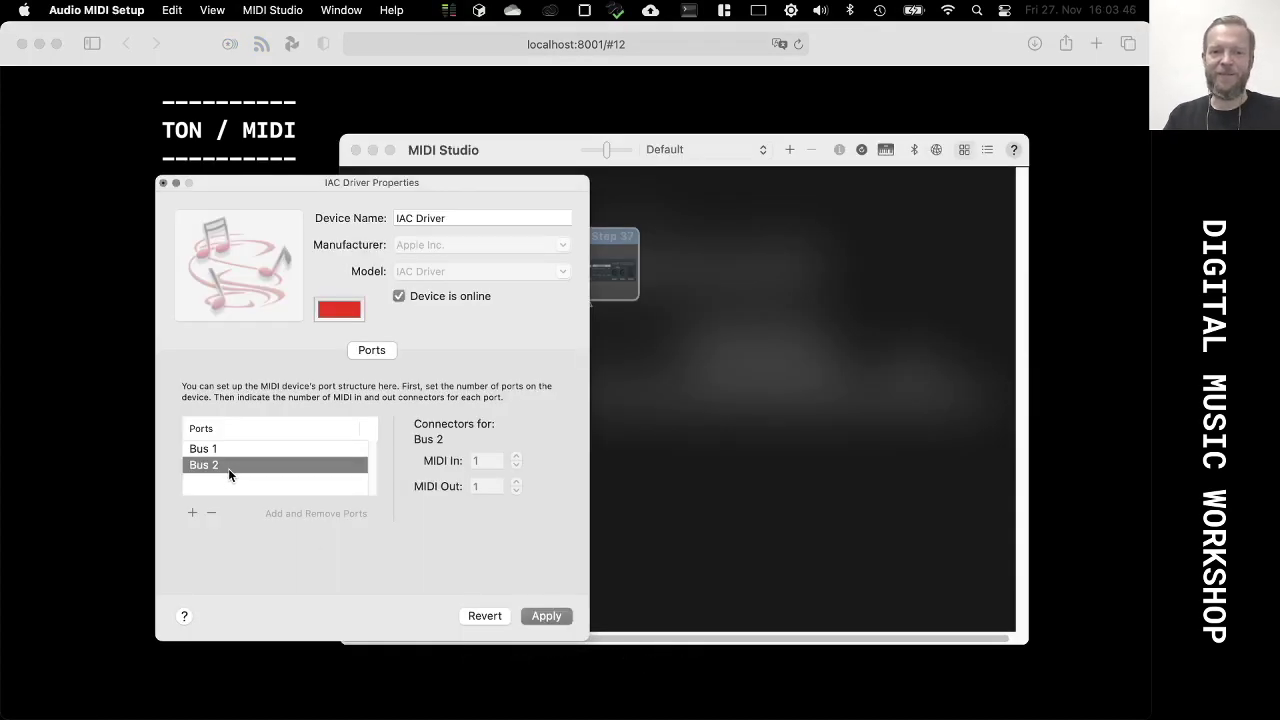
{"action": "left_click", "coordinate": [232, 452]}
{"action": "left_click", "coordinate": [228, 465]}
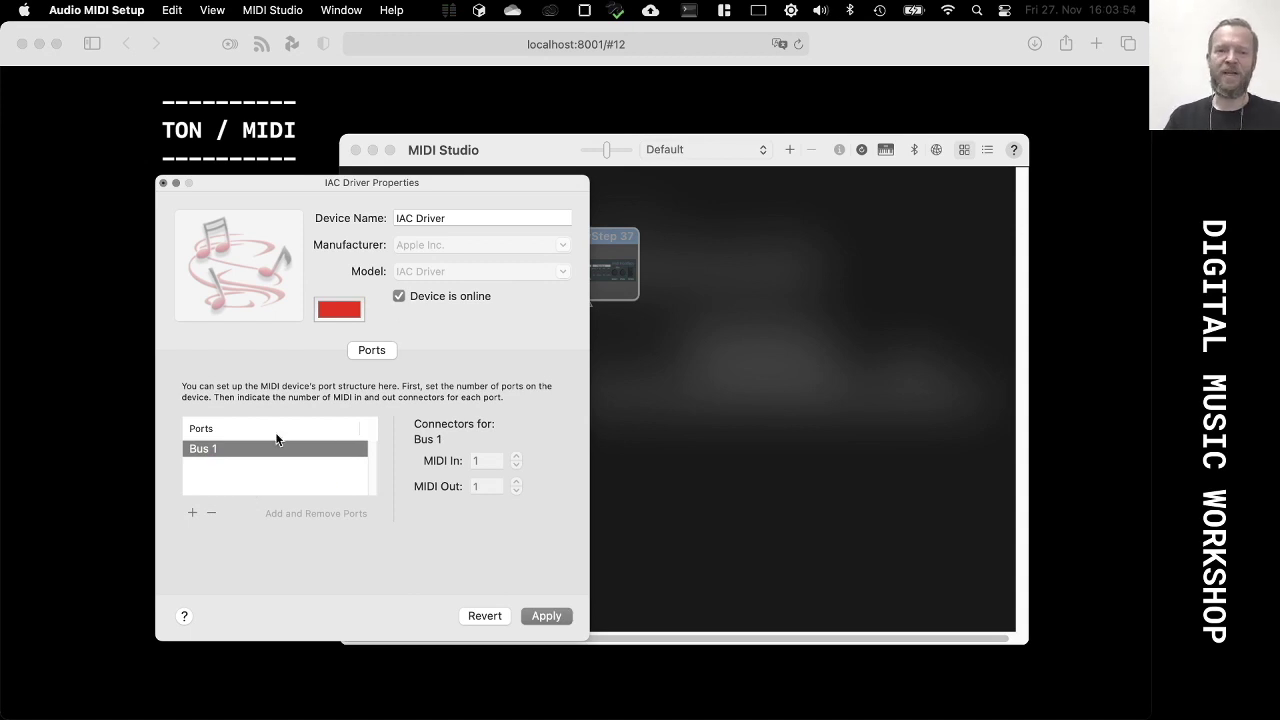
{"action": "left_click", "coordinate": [399, 296]}
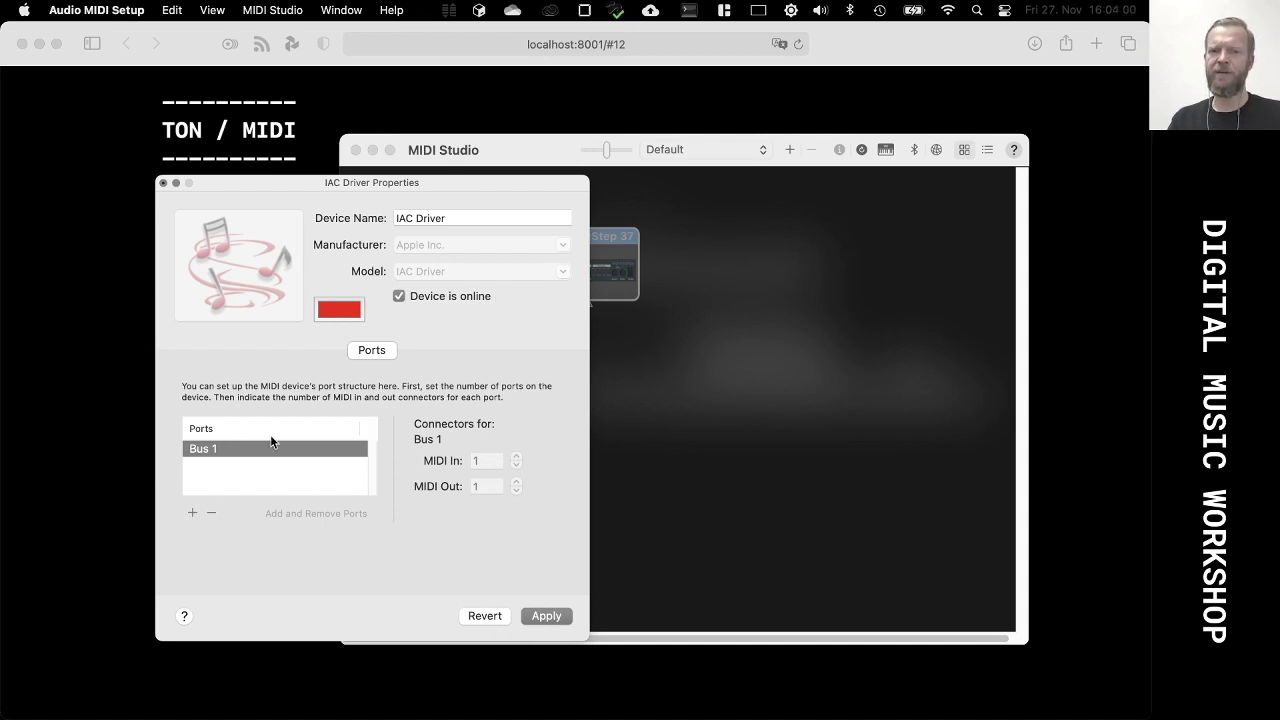
{"action": "left_click", "coordinate": [558, 618]}
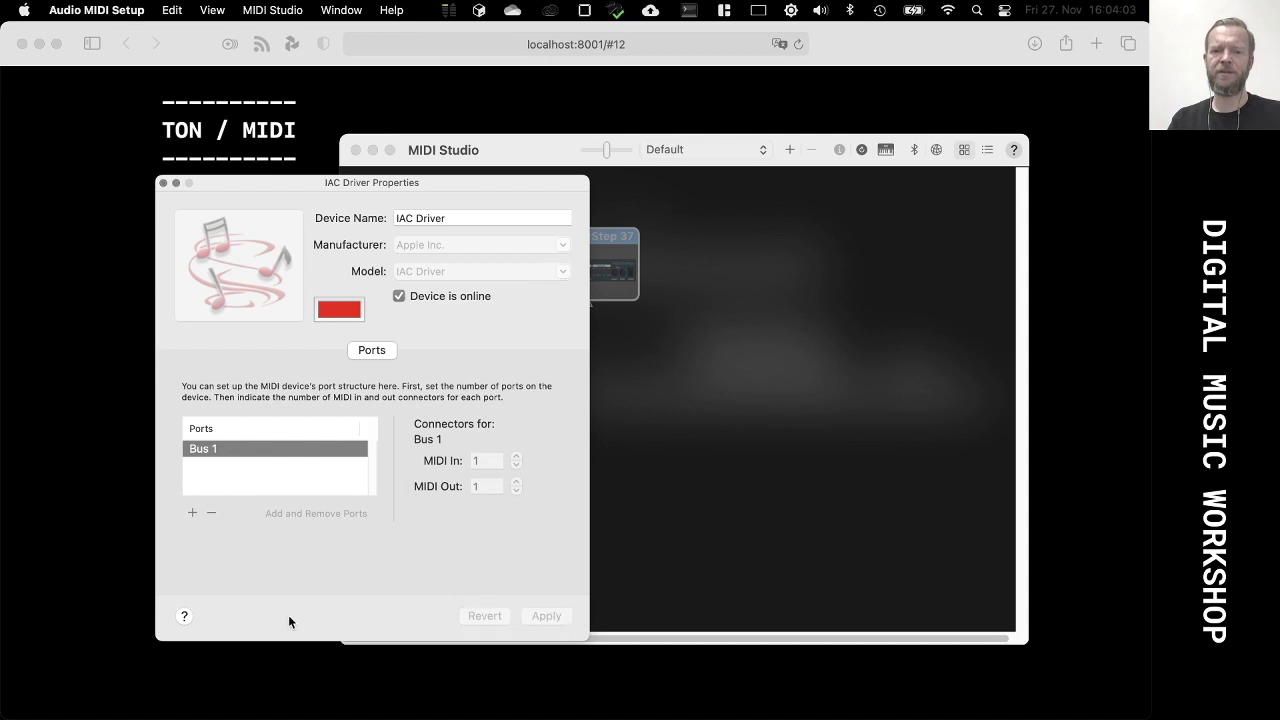
{"action": "left_click", "coordinate": [162, 184]}
Step: Move the MIDI Studio window aside and hide Audio MIDI Setup to reveal the TON / MIDI slide
{"action": "left_click_drag", "start_coordinate": [555, 163], "coordinate": [450, 160]}
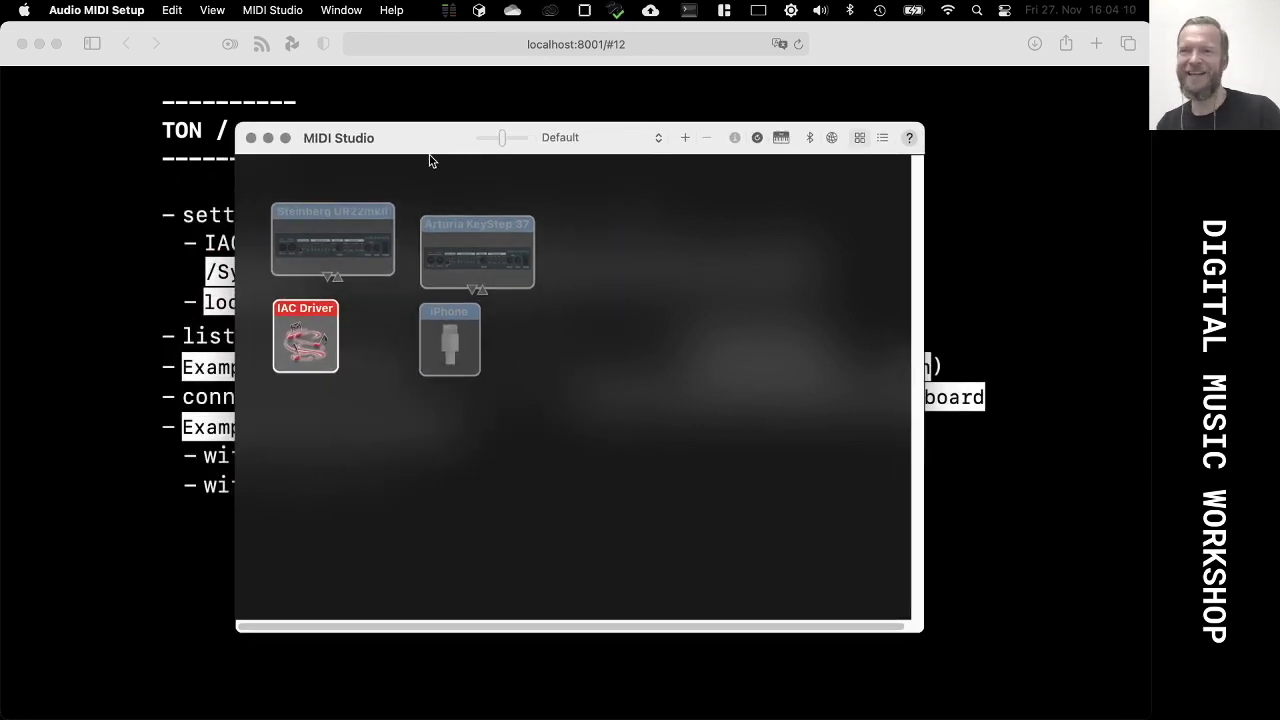
{"action": "left_click_drag", "start_coordinate": [443, 157], "coordinate": [457, 126]}
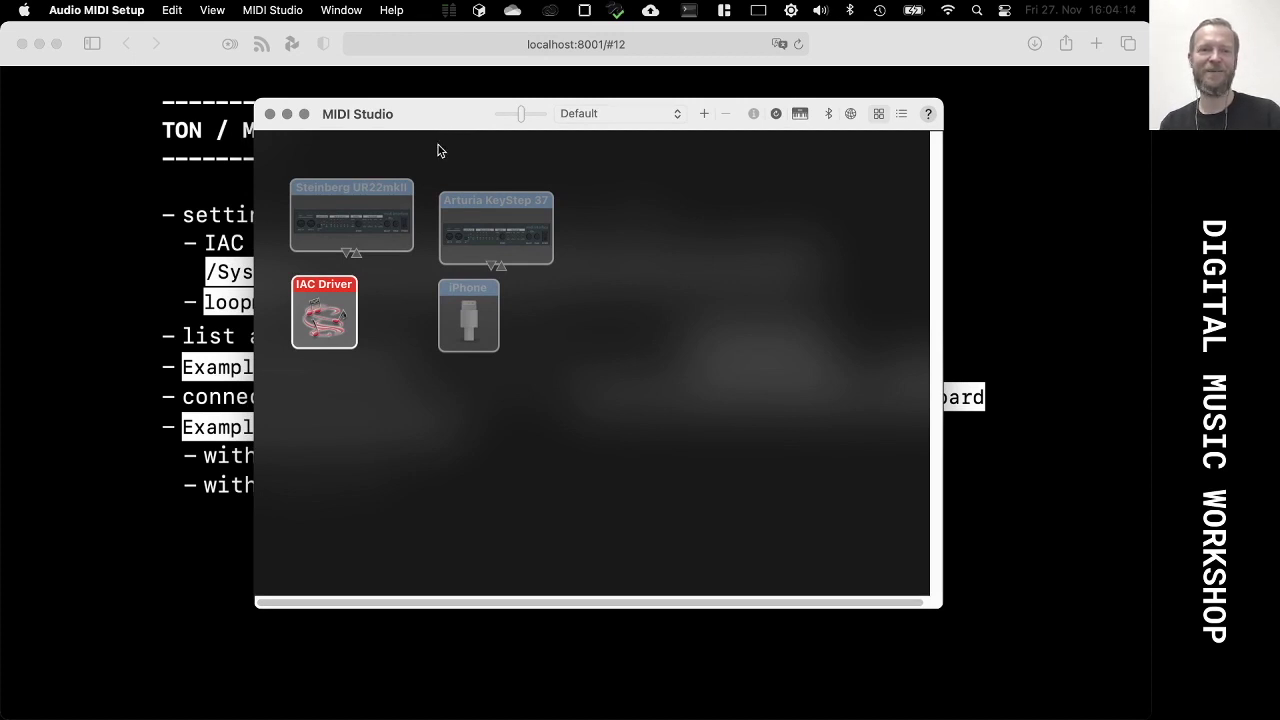
{"action": "key", "text": "super+q"}
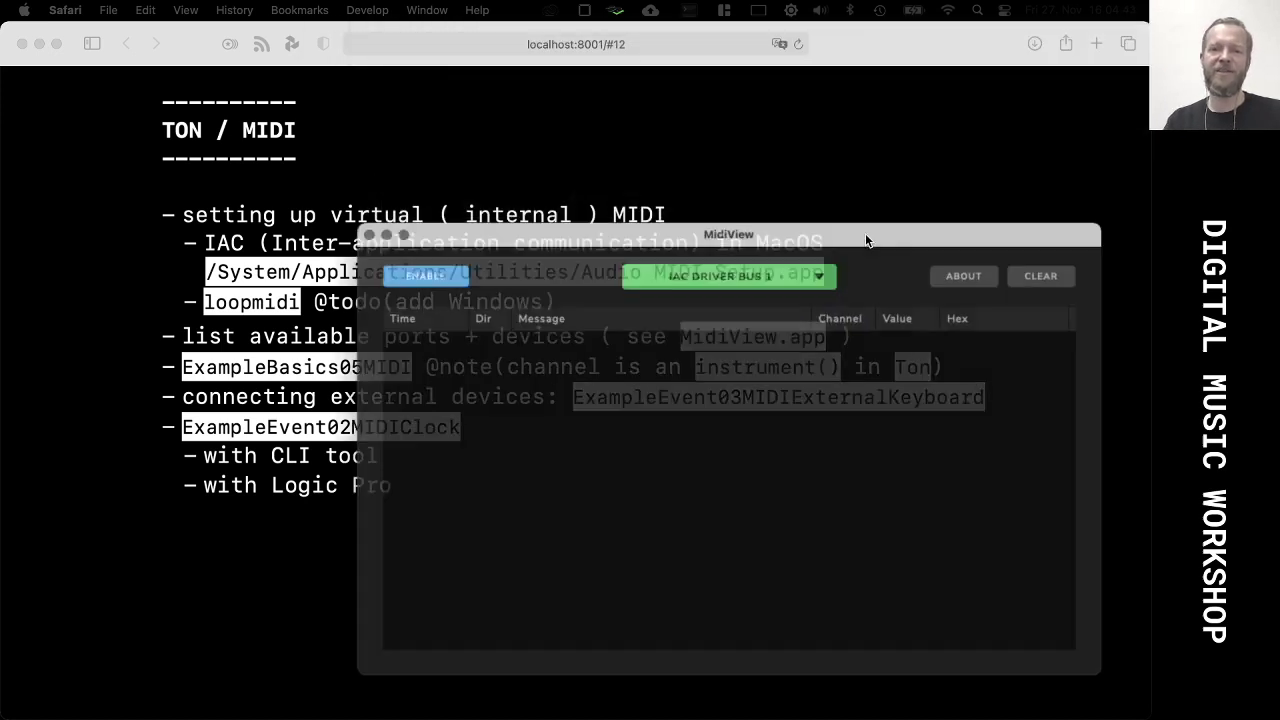
Step: Confirm MidiView lists IAC DRIVER BUS 1, hide it, and tile empty sketch_201127c to the right
{"action": "left_click_drag", "start_coordinate": [865, 233], "coordinate": [708, 179]}
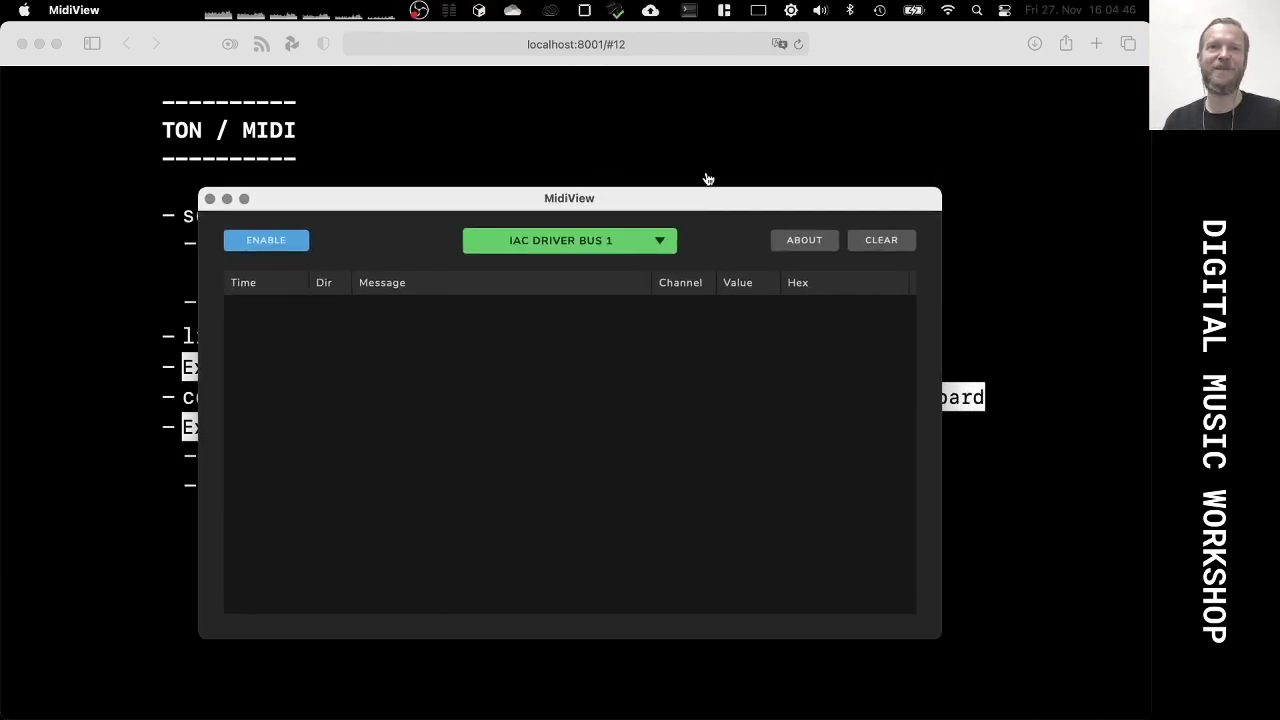
{"action": "left_click", "coordinate": [588, 244]}
{"action": "left_click", "coordinate": [668, 247]}
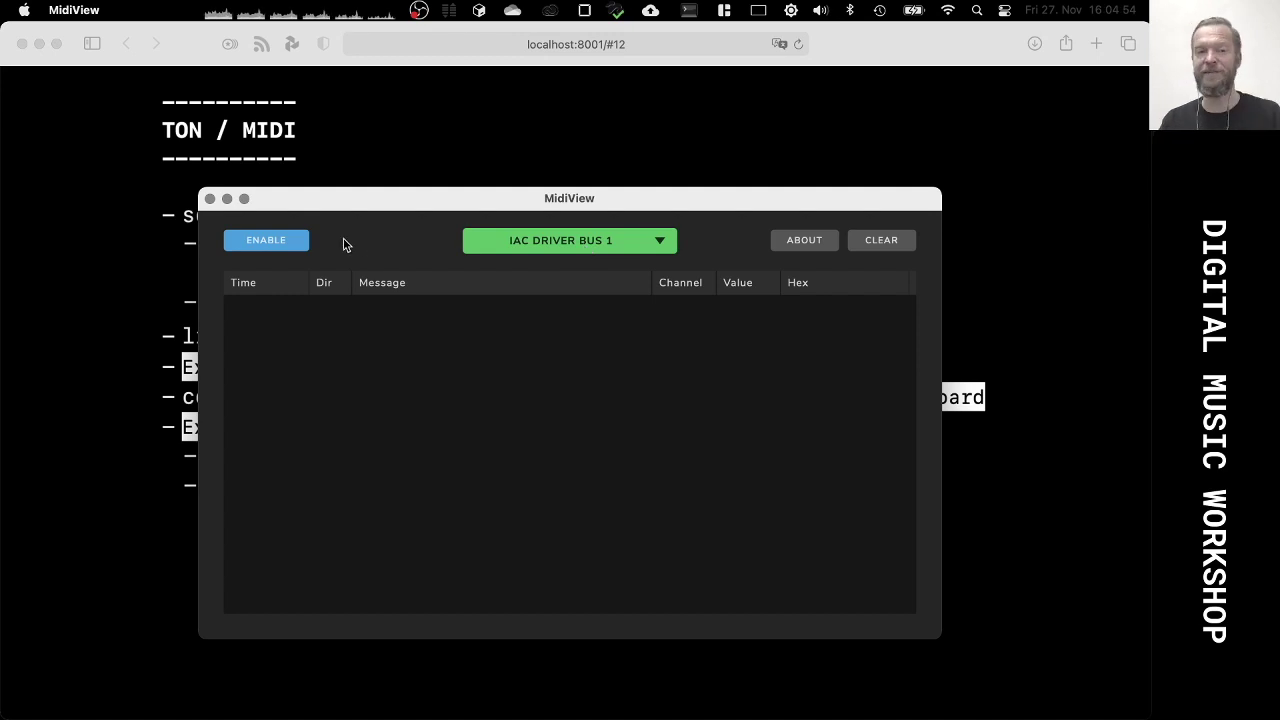
{"action": "left_click_drag", "start_coordinate": [463, 203], "coordinate": [495, 165]}
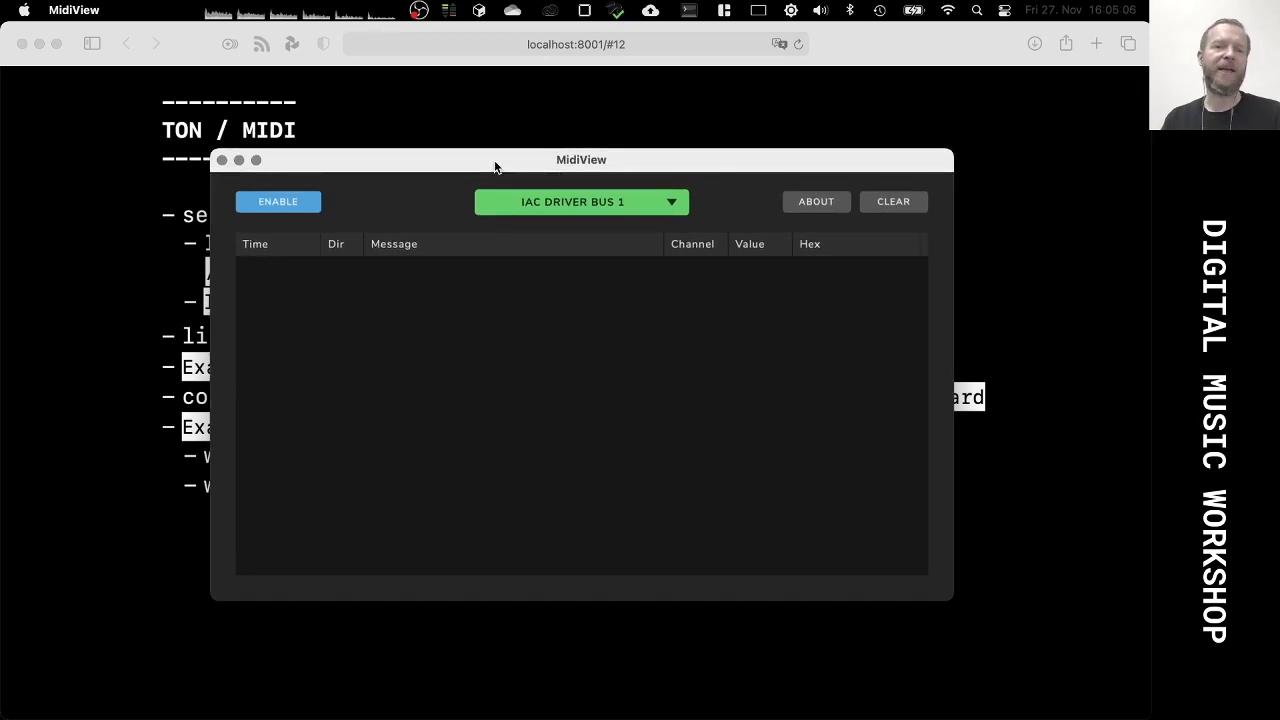
{"action": "key", "text": "cmd+w"}
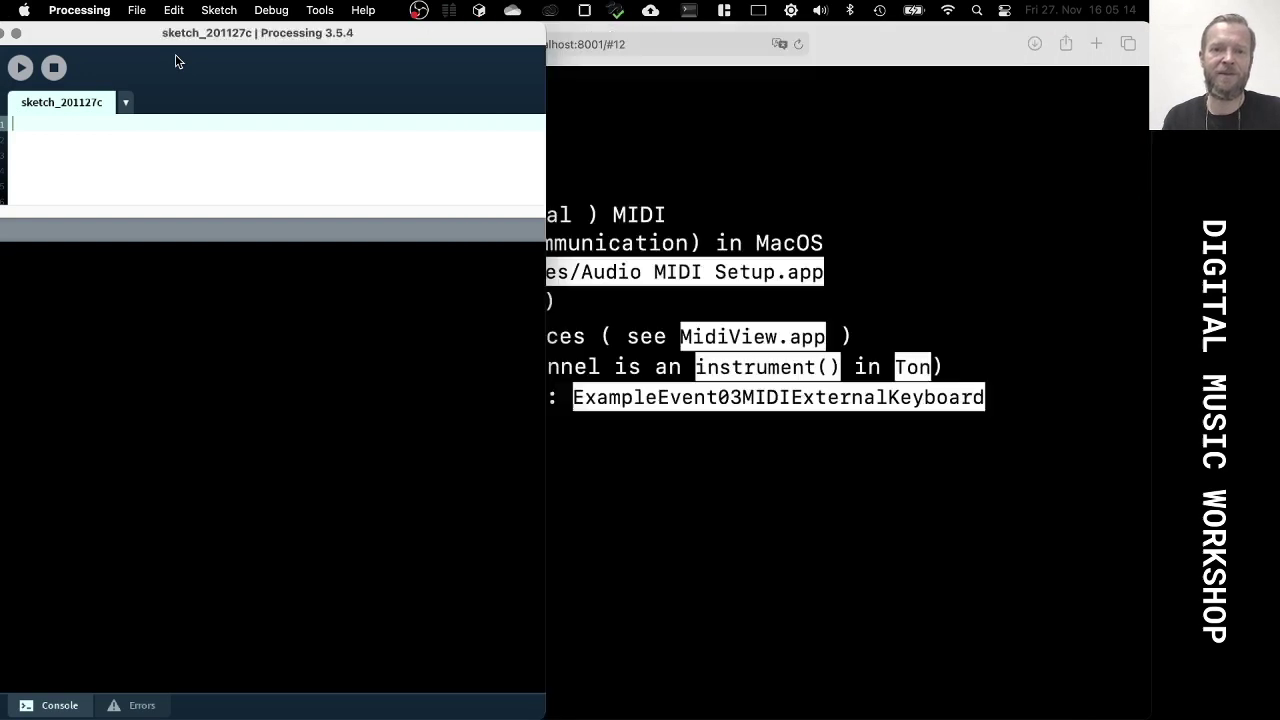
{"action": "key", "text": "ctrl+alt+Right"}
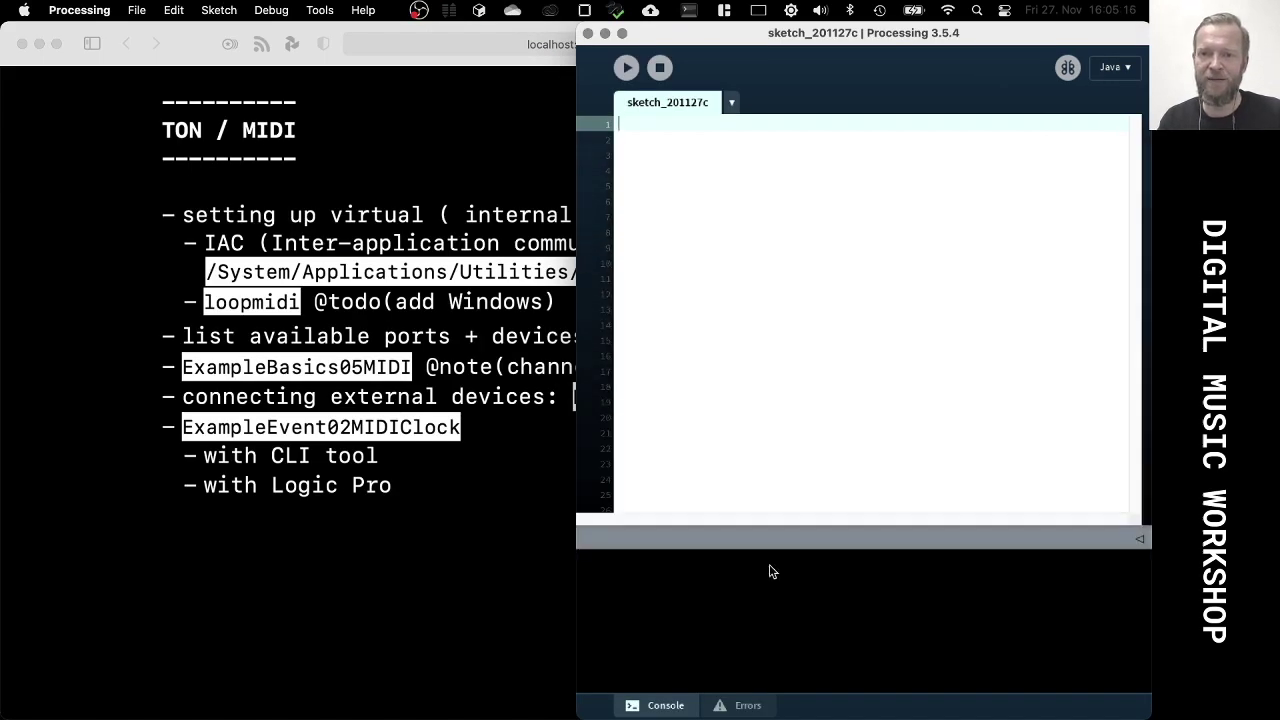